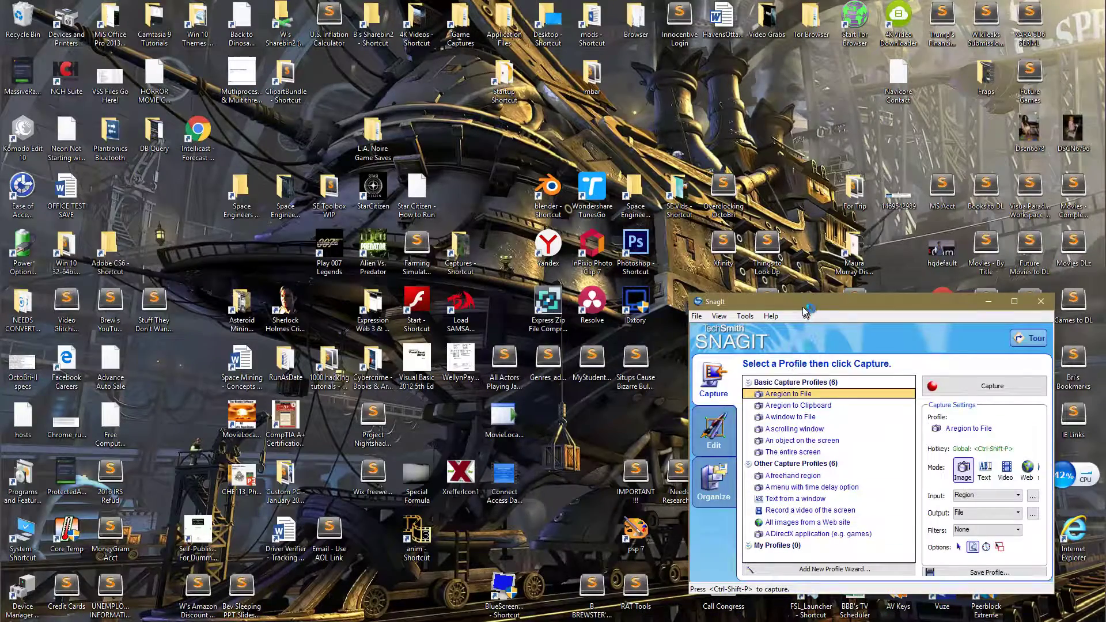
Take a full-screen Snagit capture of the icon-covered desktop.
{"action": "left_click_drag", "start_coordinate": [802, 304], "coordinate": [345, 95]}
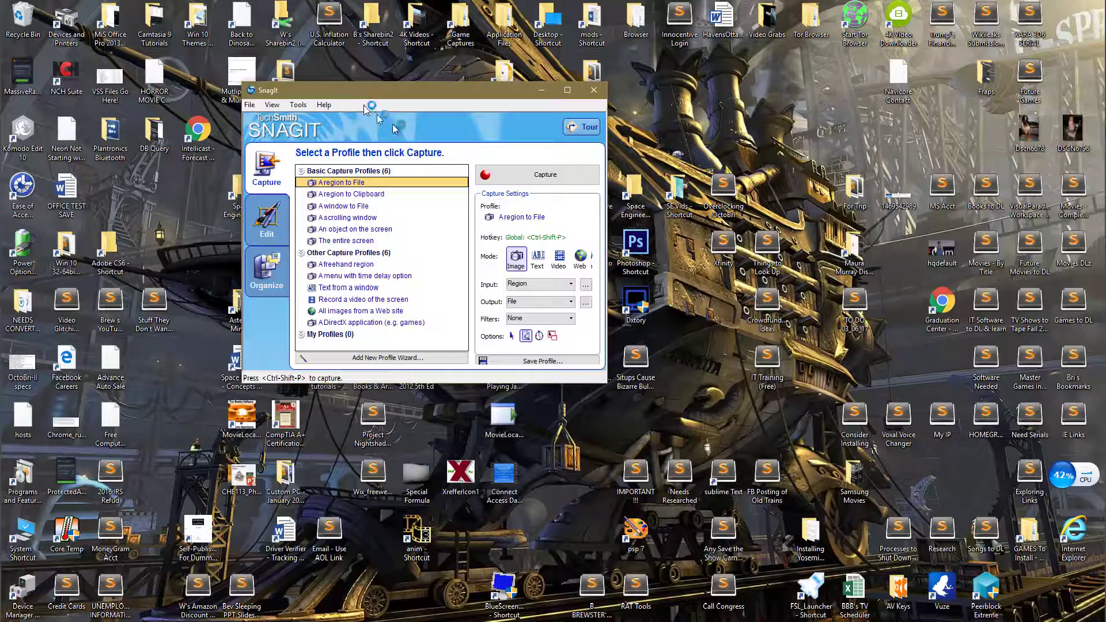
{"action": "left_click", "coordinate": [513, 175]}
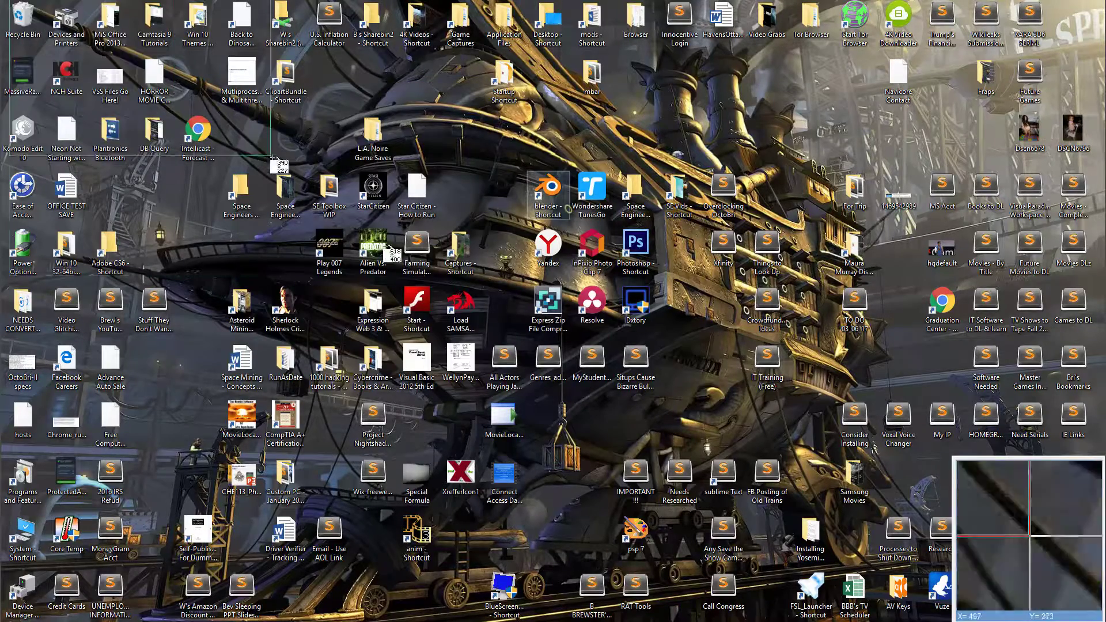
{"action": "left_click", "coordinate": [1038, 601]}
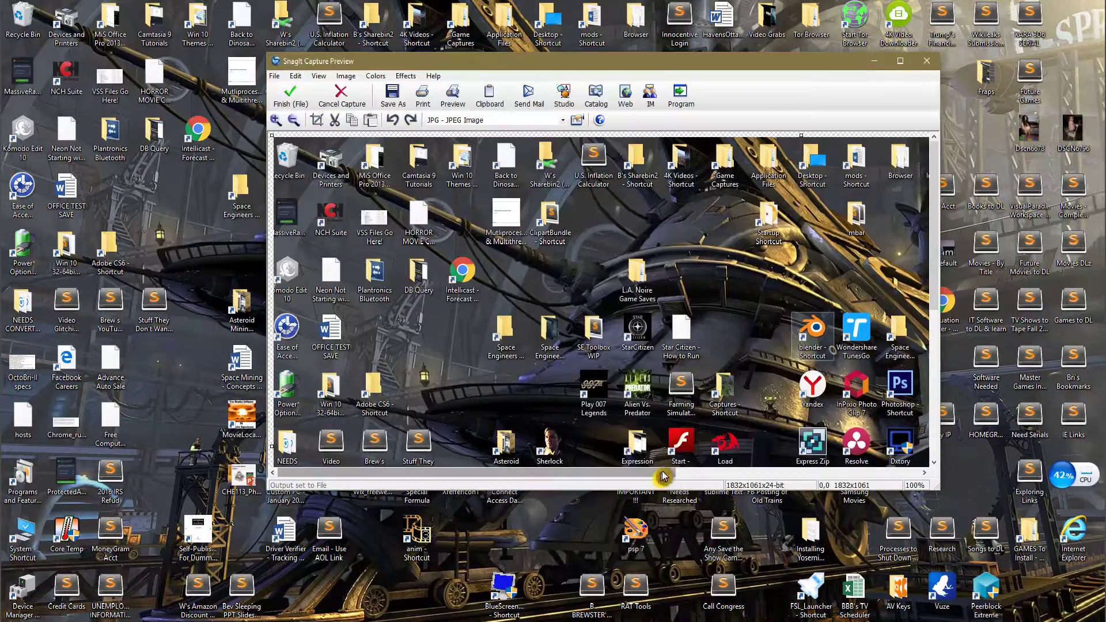
Save the capture as a JPEG in SSHD (K:) > Special Tricks.
{"action": "left_click", "coordinate": [393, 95]}
{"action": "left_click", "coordinate": [646, 171]}
{"action": "left_click", "coordinate": [558, 276]}
{"action": "double_click", "coordinate": [556, 277]}
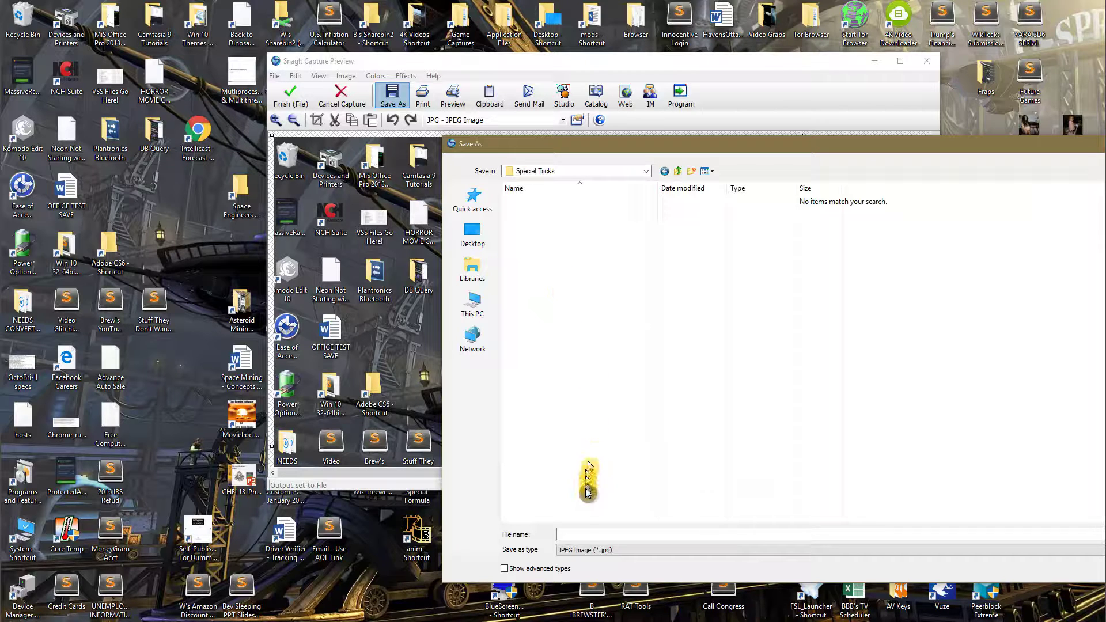
{"action": "left_click", "coordinate": [576, 534]}
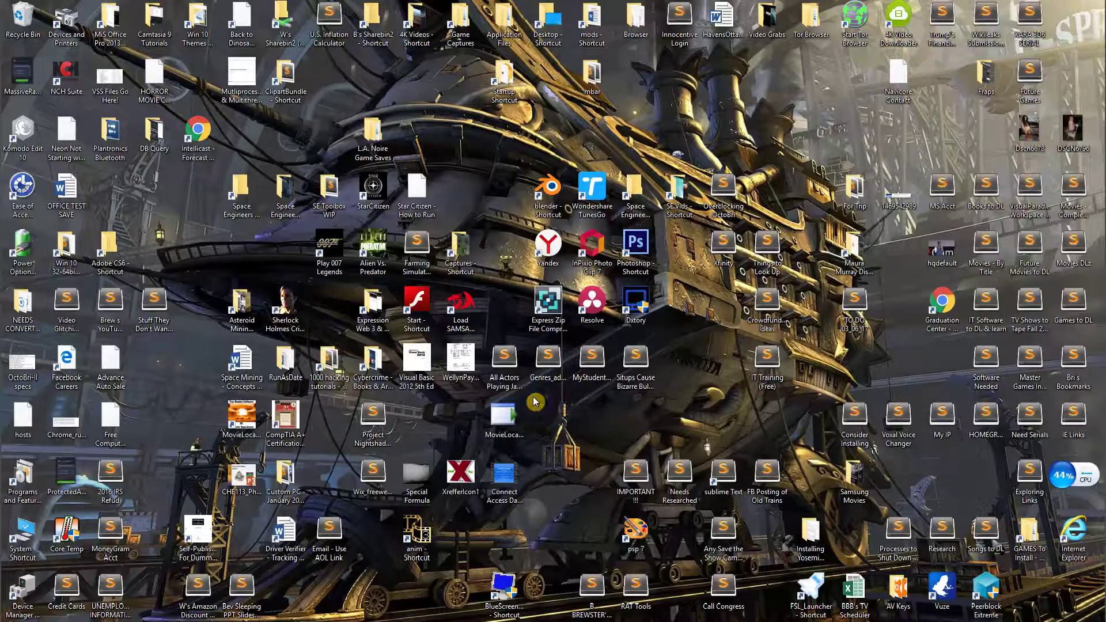
Untick Show desktop icons in the desktop's View menu so only the steampunk ship wallpaper shows.
{"action": "right_click", "coordinate": [535, 402]}
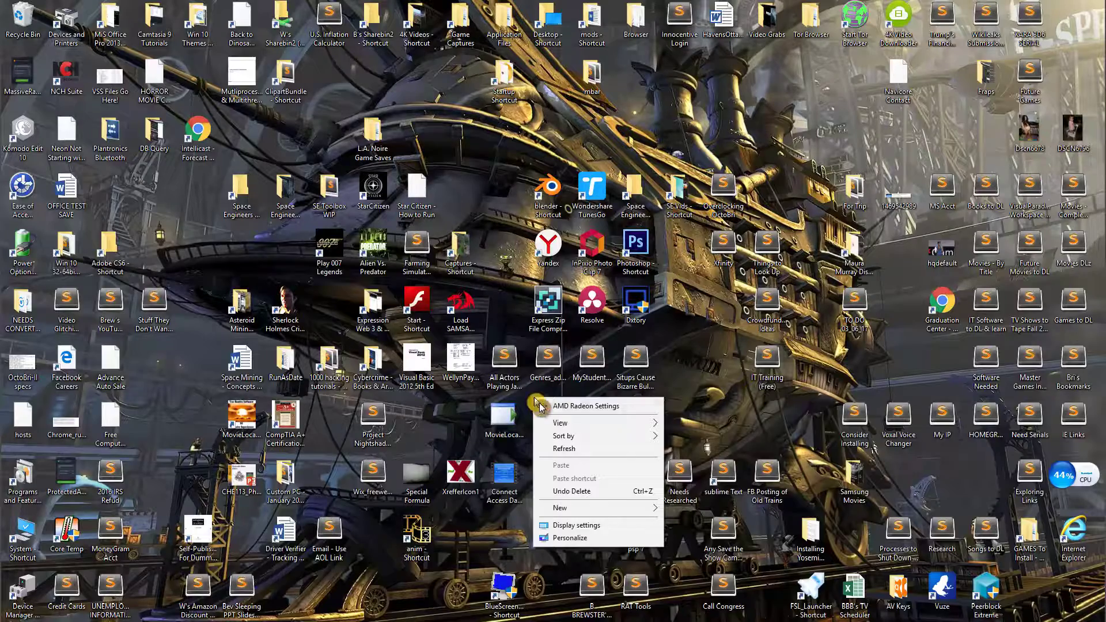
{"action": "mouse_move", "coordinate": [565, 423]}
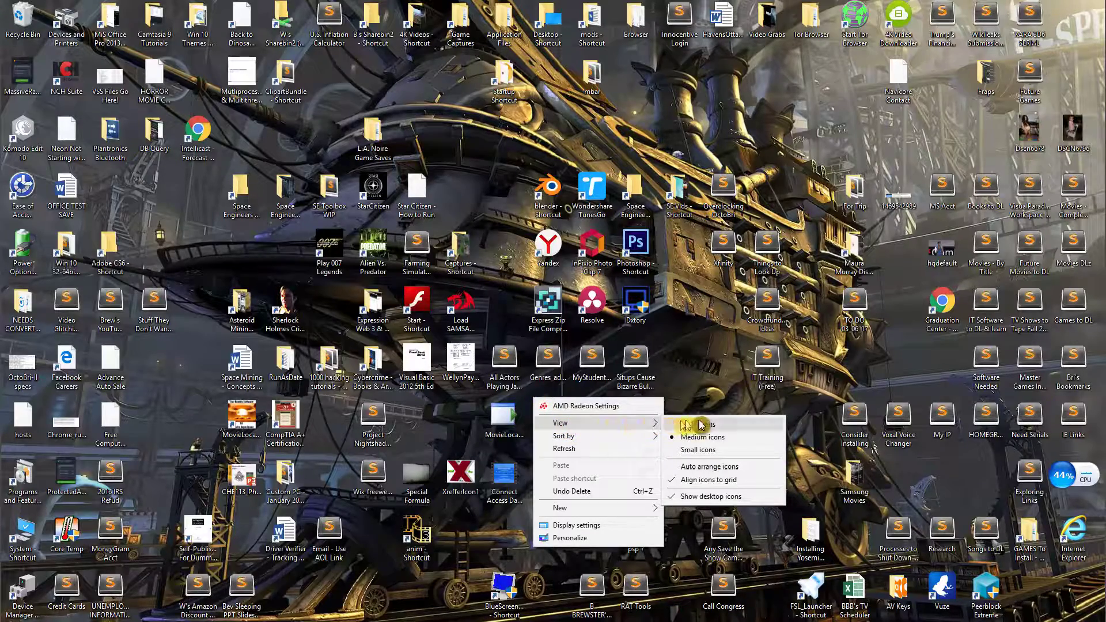
{"action": "left_click", "coordinate": [674, 497]}
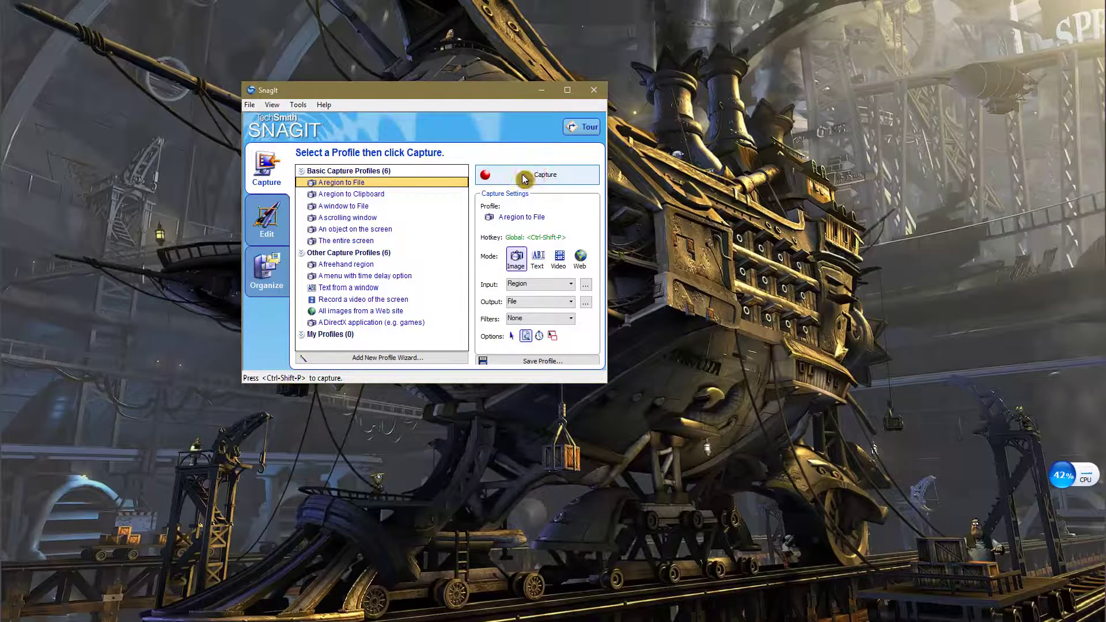
Capture the bare wallpaper full screen and save it under a name starting 'Backgrou'.
{"action": "left_click", "coordinate": [523, 176]}
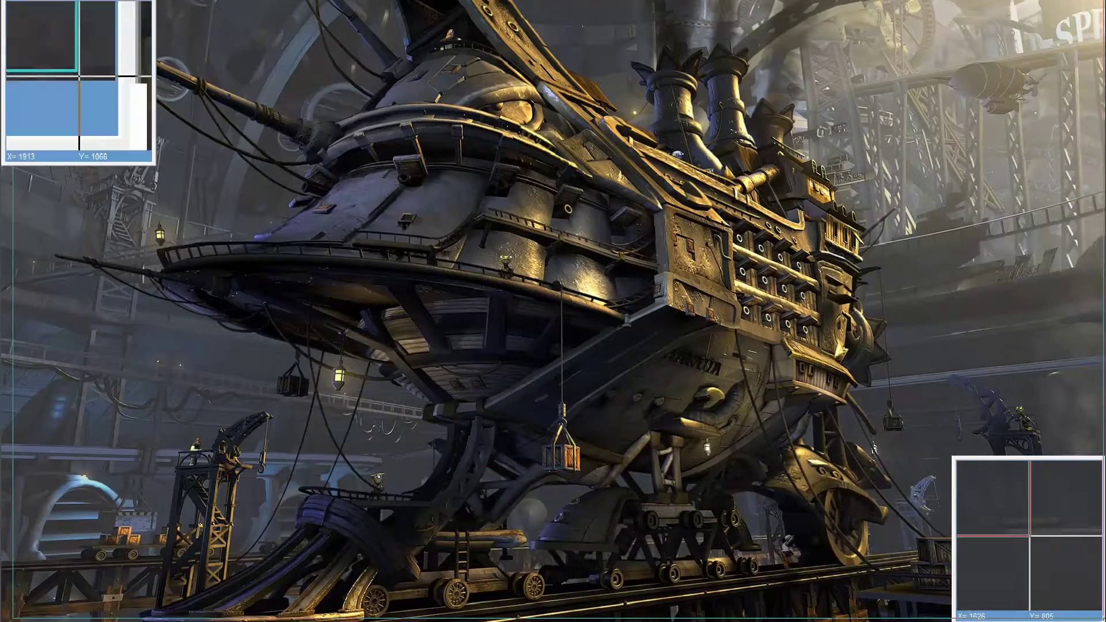
{"action": "left_click", "coordinate": [1023, 578]}
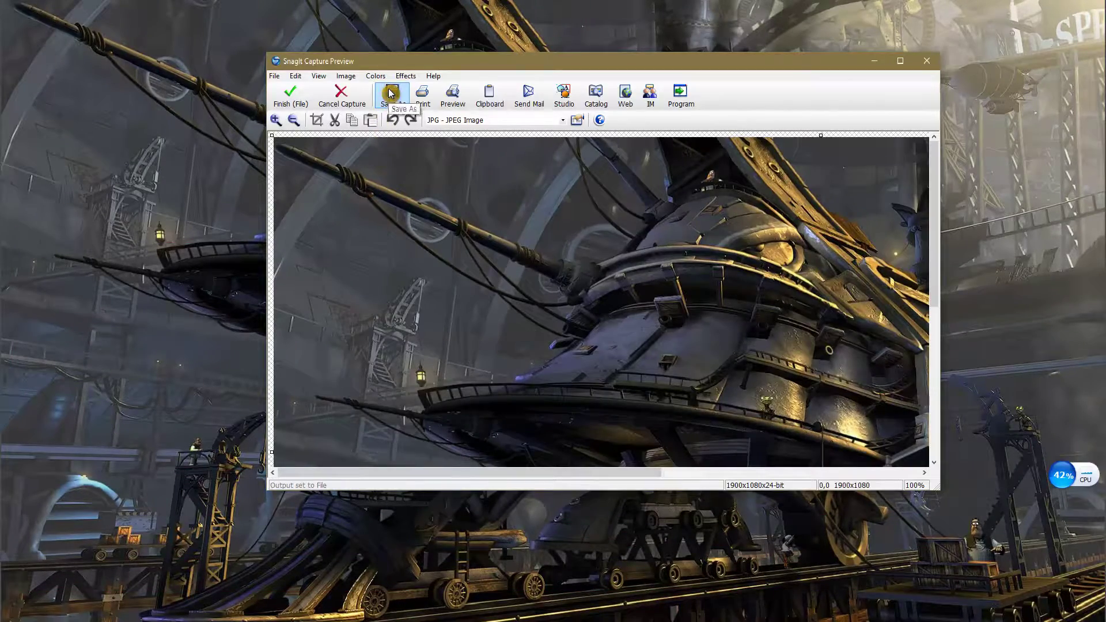
{"action": "left_click", "coordinate": [391, 98]}
{"action": "left_click", "coordinate": [589, 533]}
{"action": "type", "text": "Backgrou"}
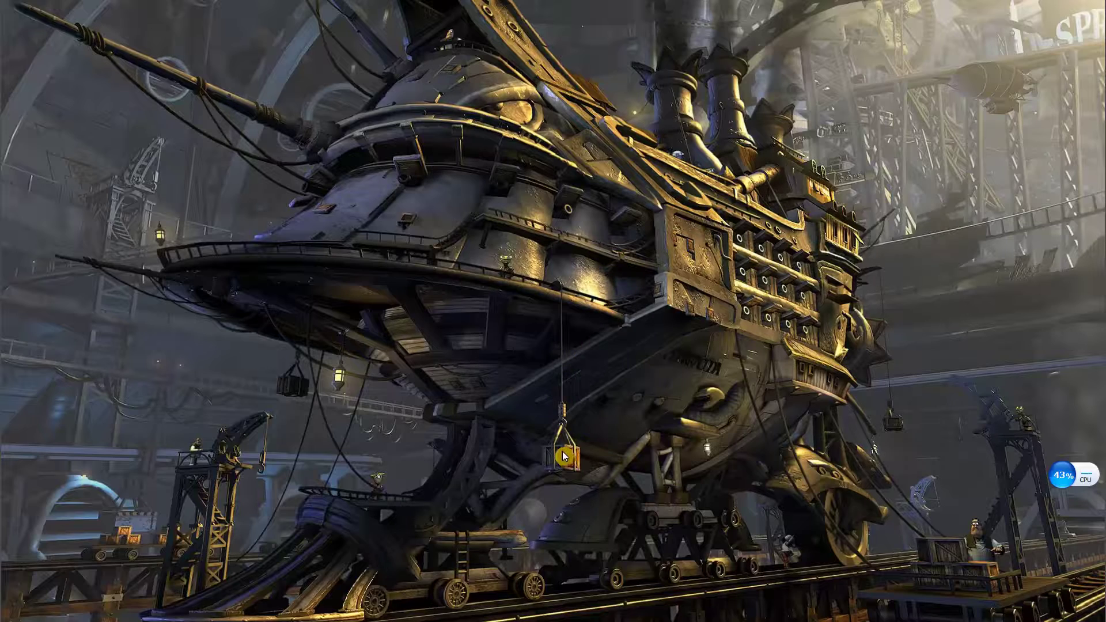
Set BackgroundPlusIcons from SSHD (K:) > Special Tricks as the desktop background picture.
{"action": "right_click", "coordinate": [566, 407]}
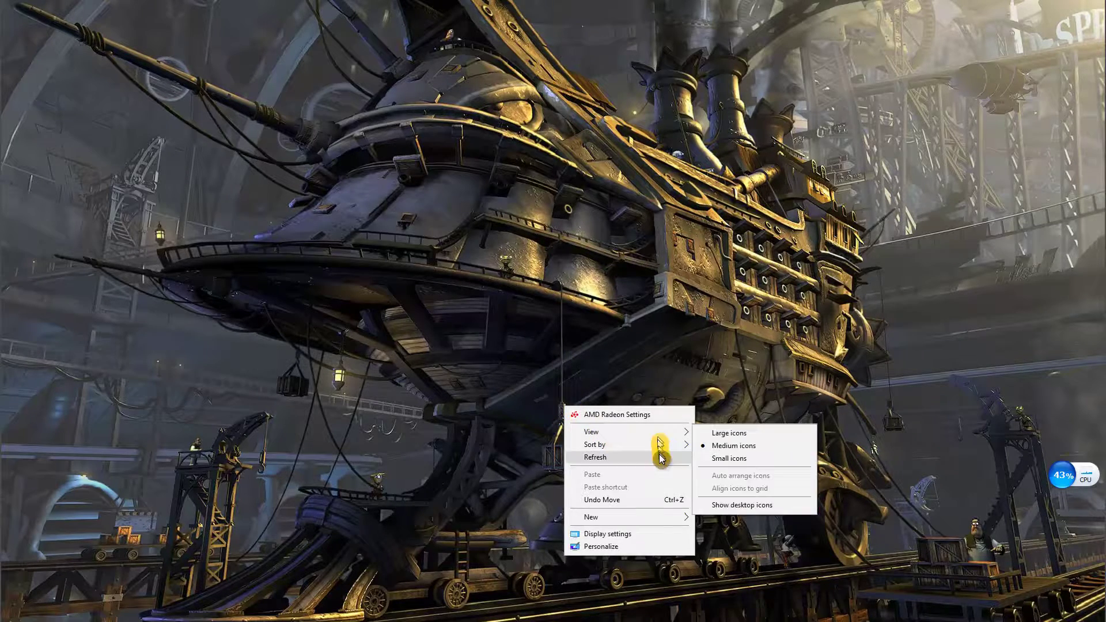
{"action": "left_click", "coordinate": [622, 547]}
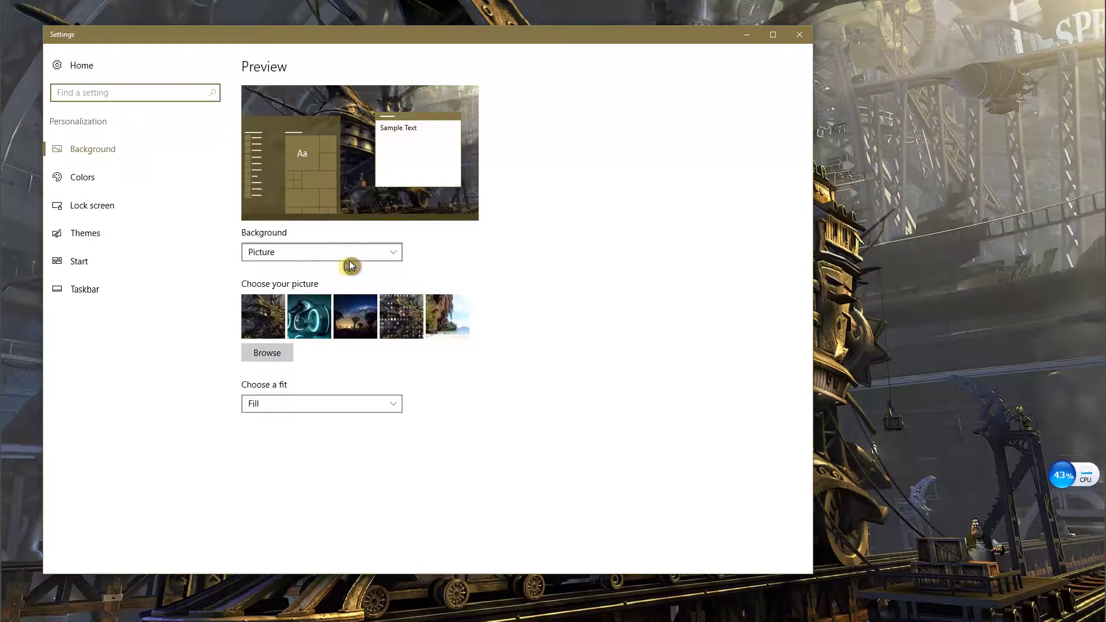
{"action": "left_click", "coordinate": [274, 357]}
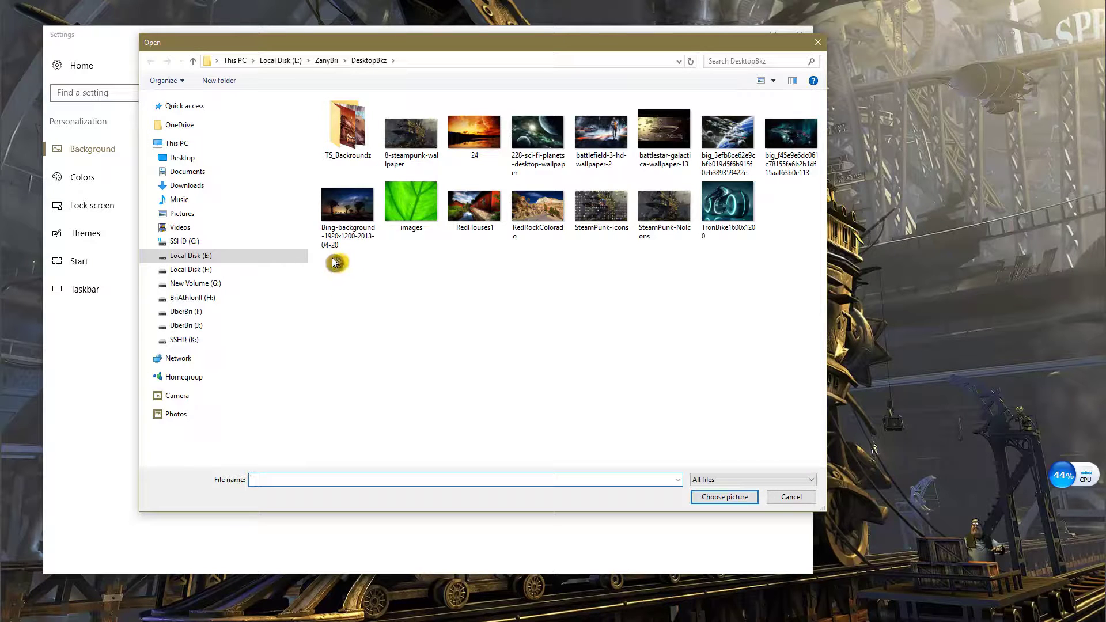
{"action": "left_click", "coordinate": [208, 341]}
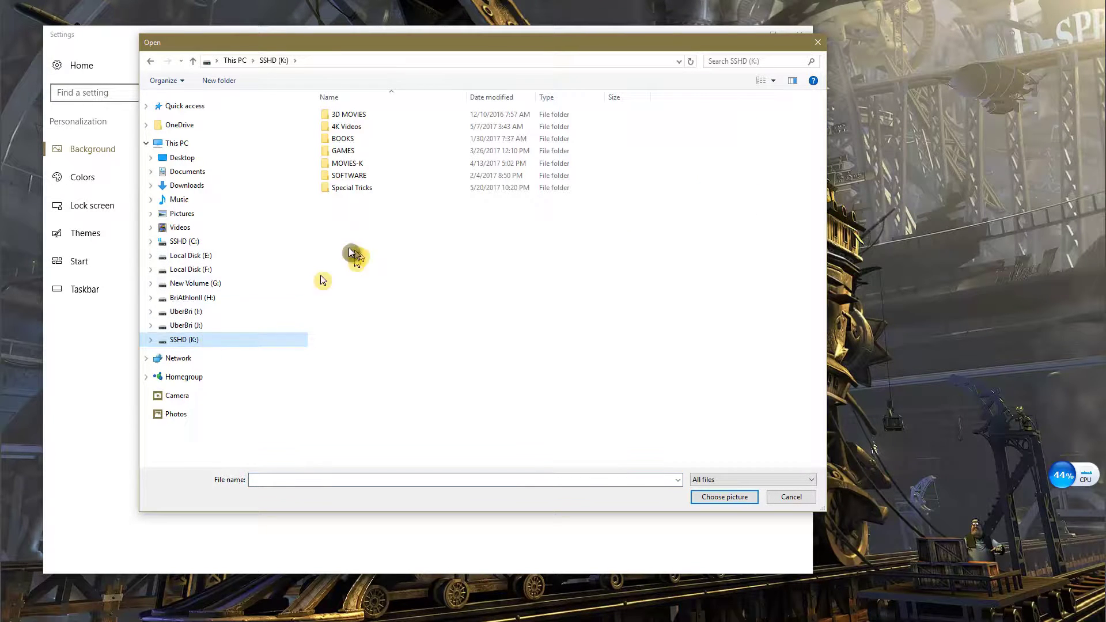
{"action": "double_click", "coordinate": [353, 189]}
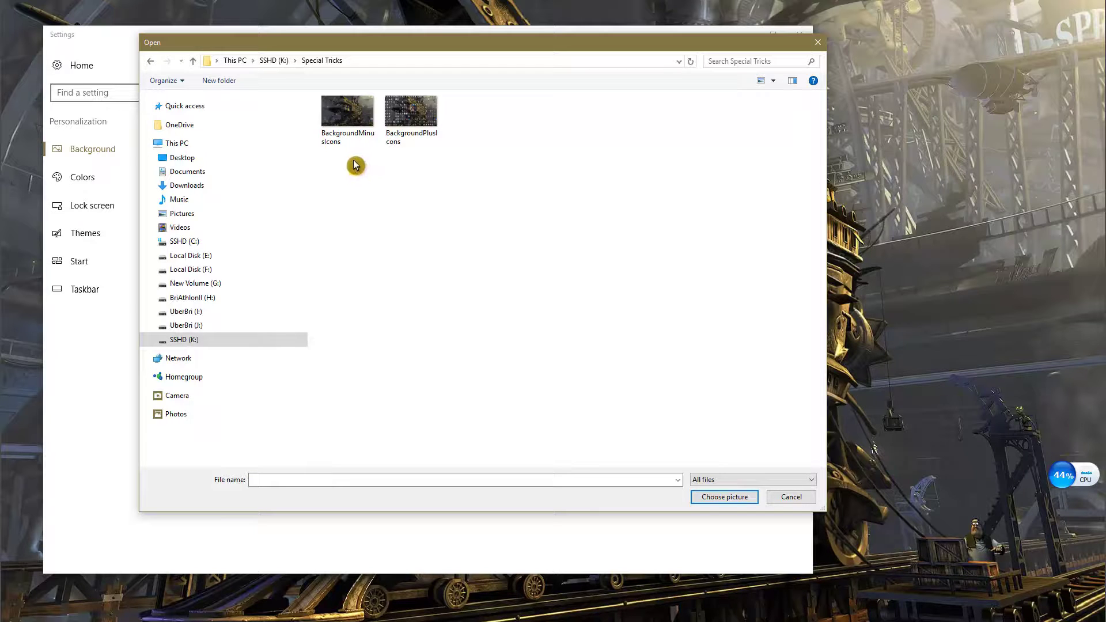
{"action": "left_click", "coordinate": [406, 122]}
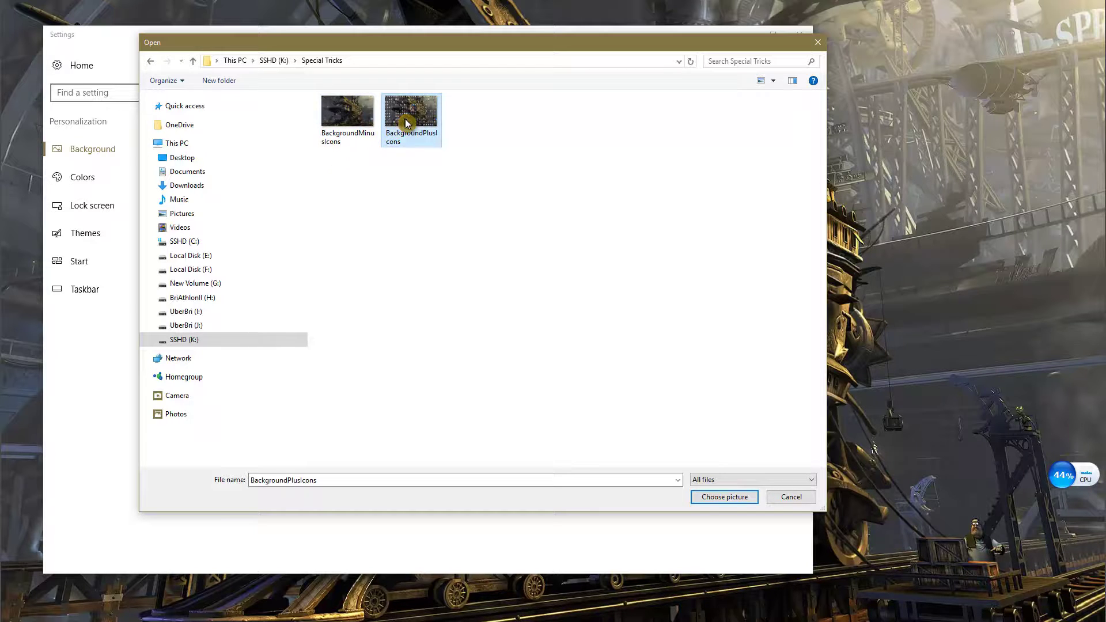
{"action": "left_click", "coordinate": [711, 499]}
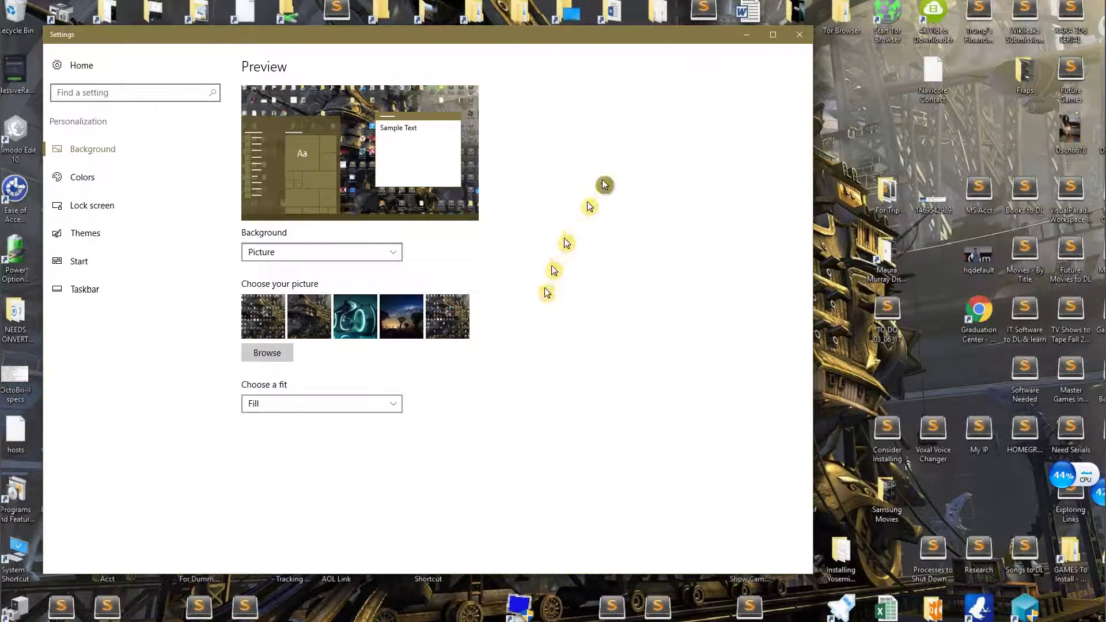
Close Settings to reveal the wallpaper of pictured fake icons.
{"action": "left_click", "coordinate": [800, 38]}
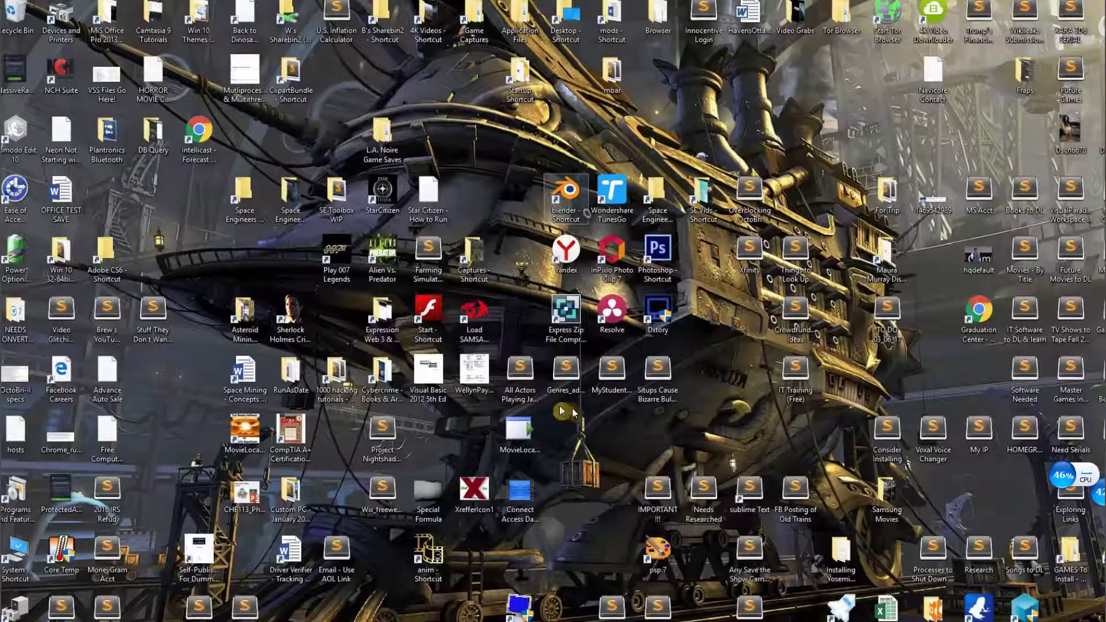
Set the desktop background back to BackgroundMinusIcons and close Settings.
{"action": "right_click", "coordinate": [564, 427]}
{"action": "left_click", "coordinate": [601, 566]}
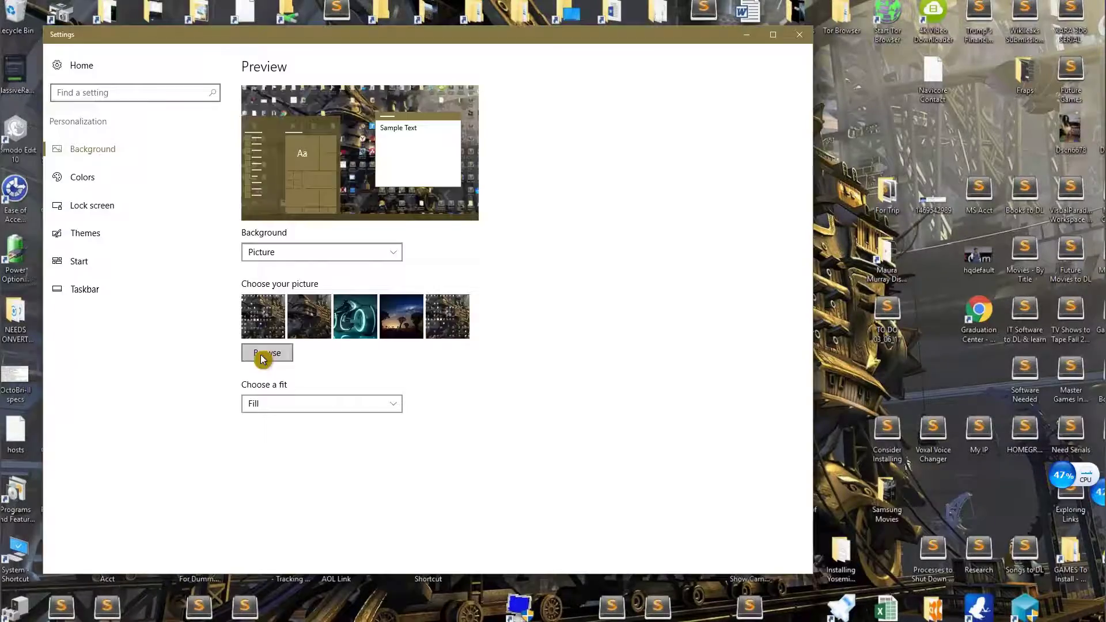
{"action": "left_click", "coordinate": [263, 354]}
{"action": "left_click", "coordinate": [348, 133]}
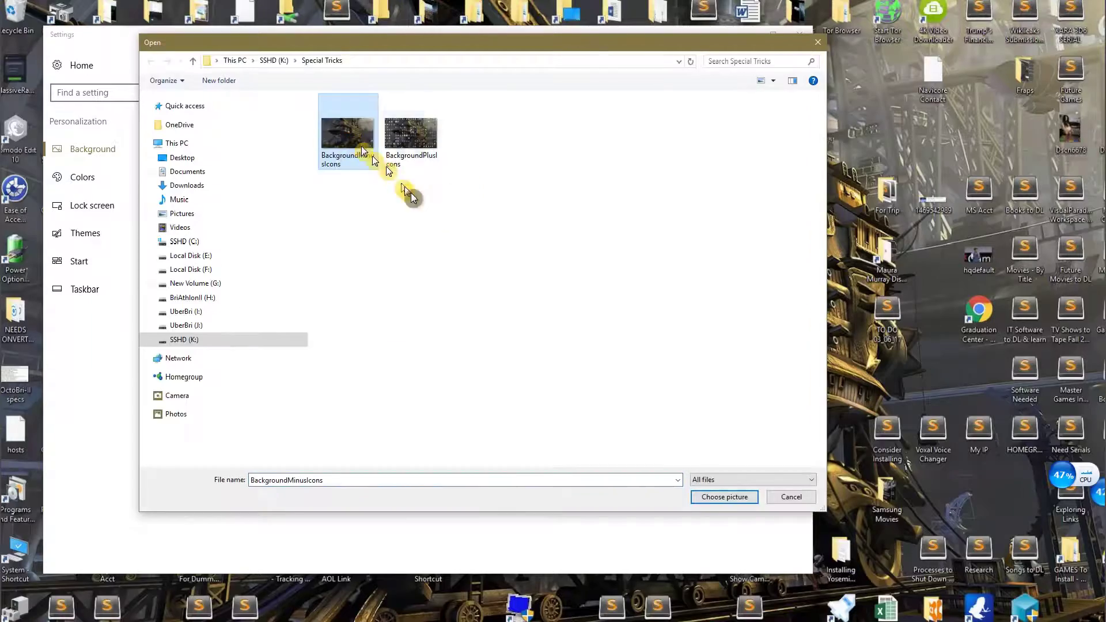
{"action": "left_click", "coordinate": [717, 497]}
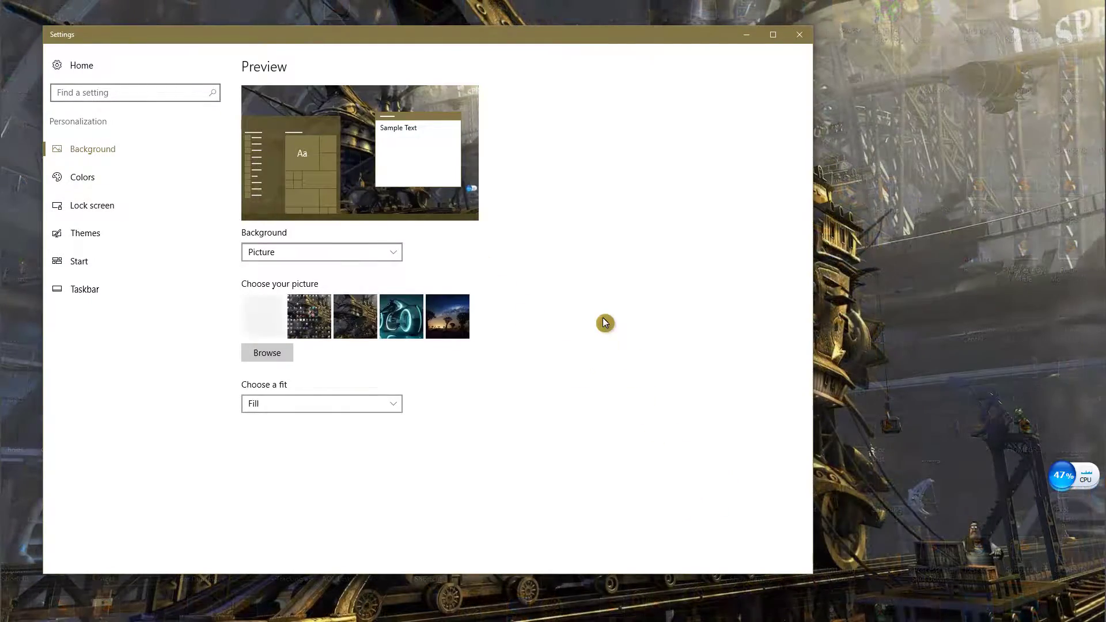
{"action": "left_click", "coordinate": [800, 34]}
Turn Show desktop icons back on so the real icons reappear.
{"action": "right_click", "coordinate": [483, 357]}
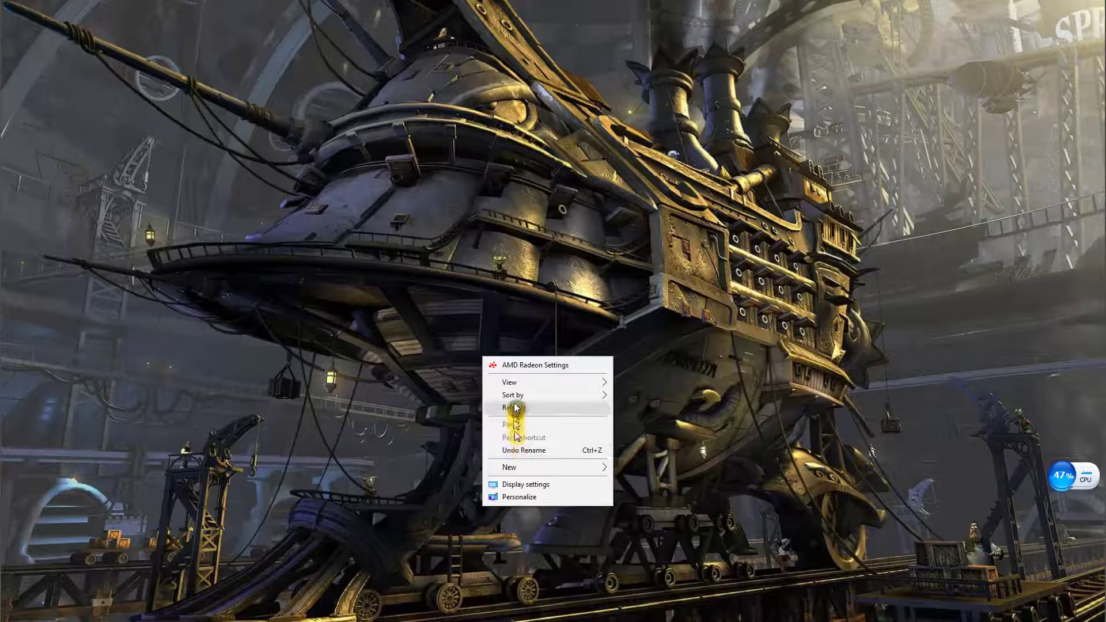
{"action": "mouse_move", "coordinate": [524, 383]}
{"action": "left_click", "coordinate": [634, 383]}
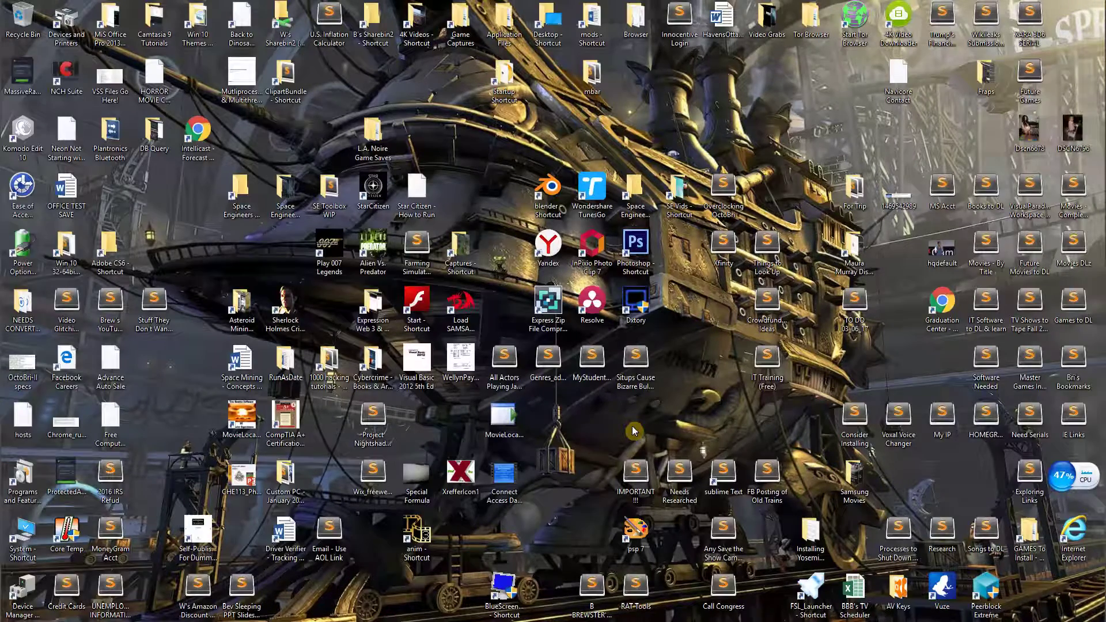